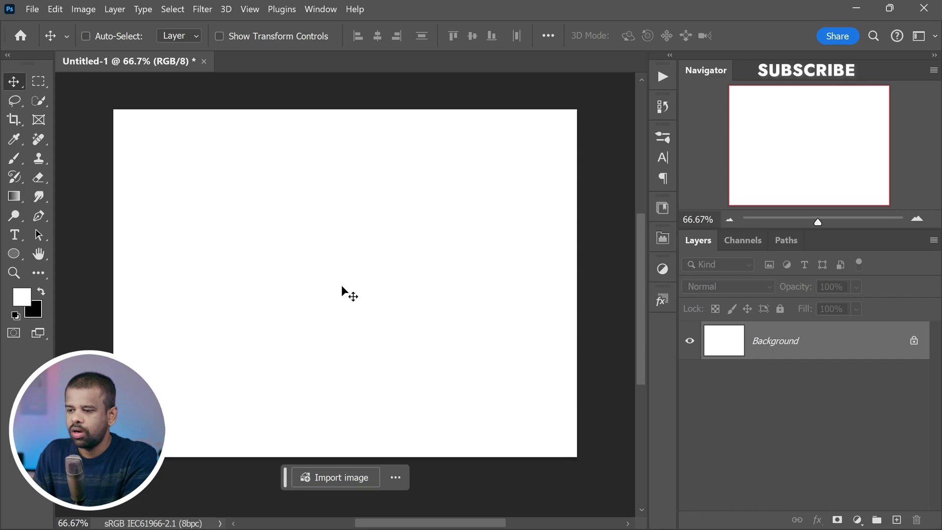
- Place the Perfume Bottle image as an embedded layer via File > Place Embedded
click(32, 9)
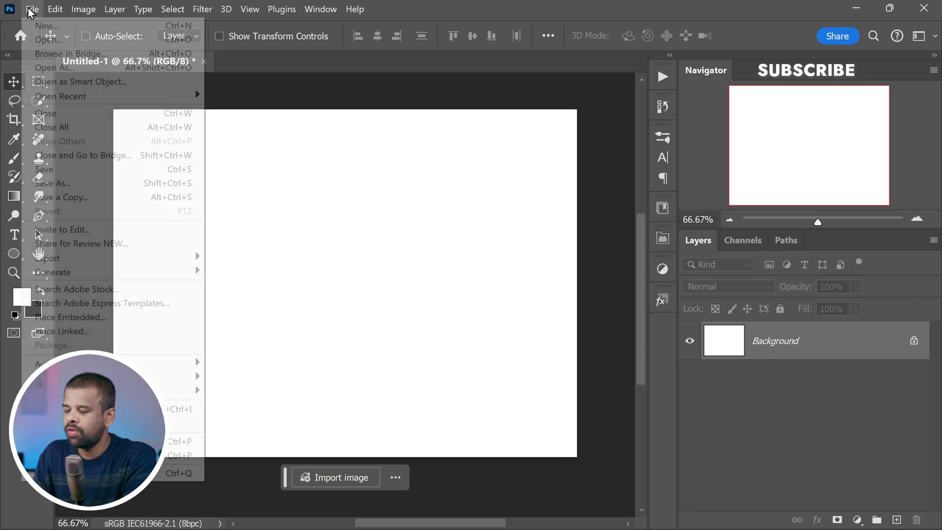
key(Escape)
click(36, 11)
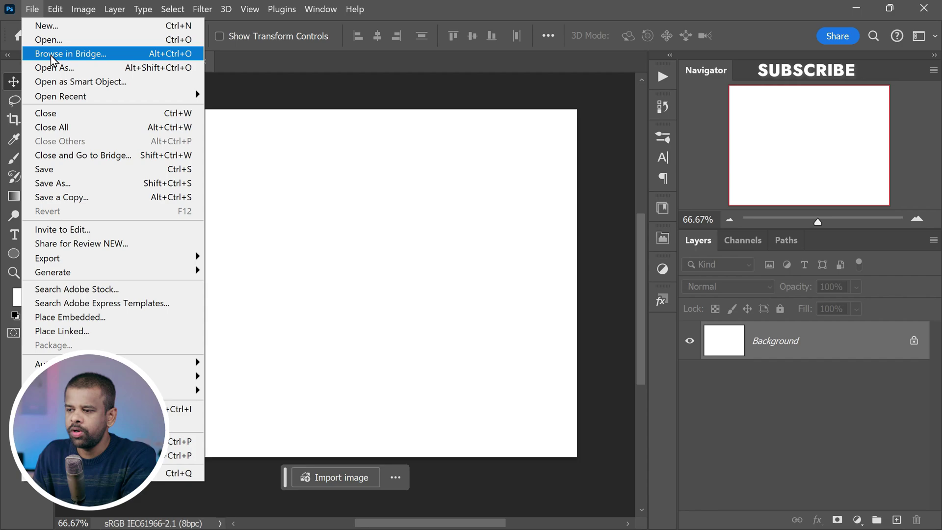
click(138, 318)
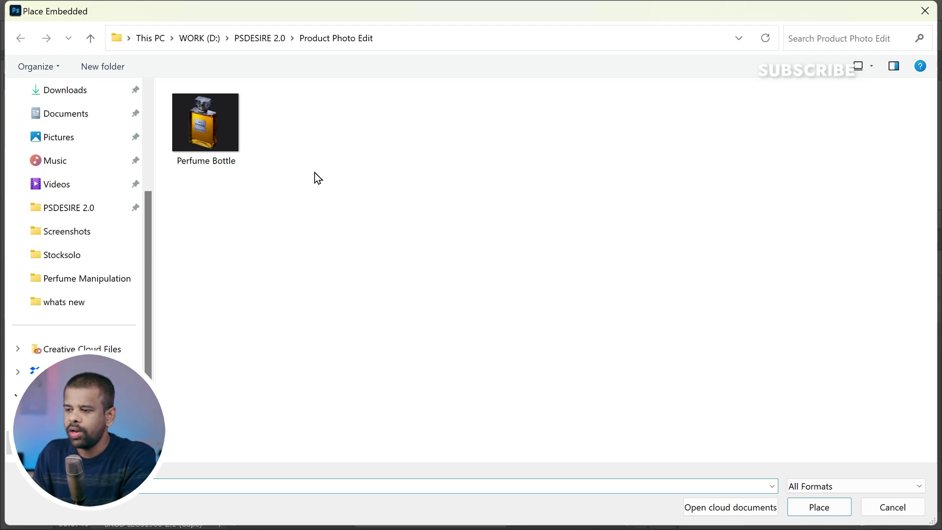
click(212, 133)
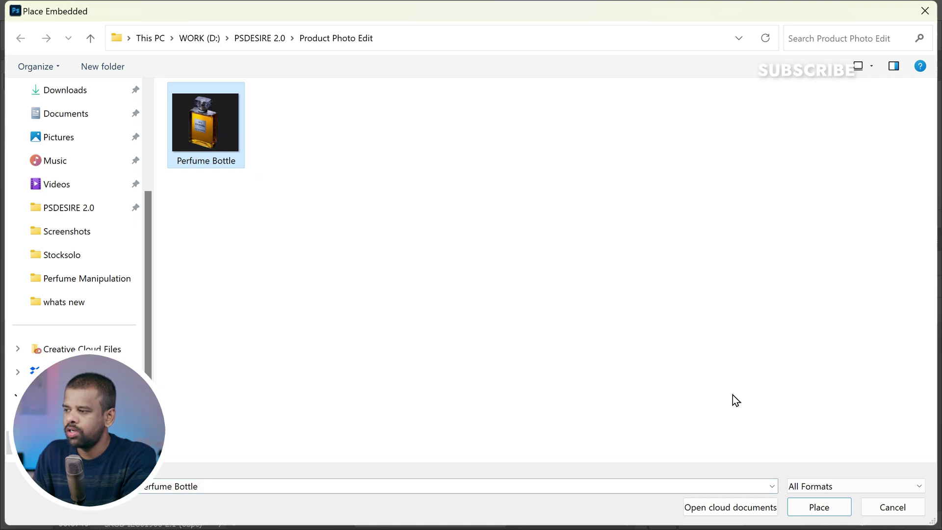
click(815, 507)
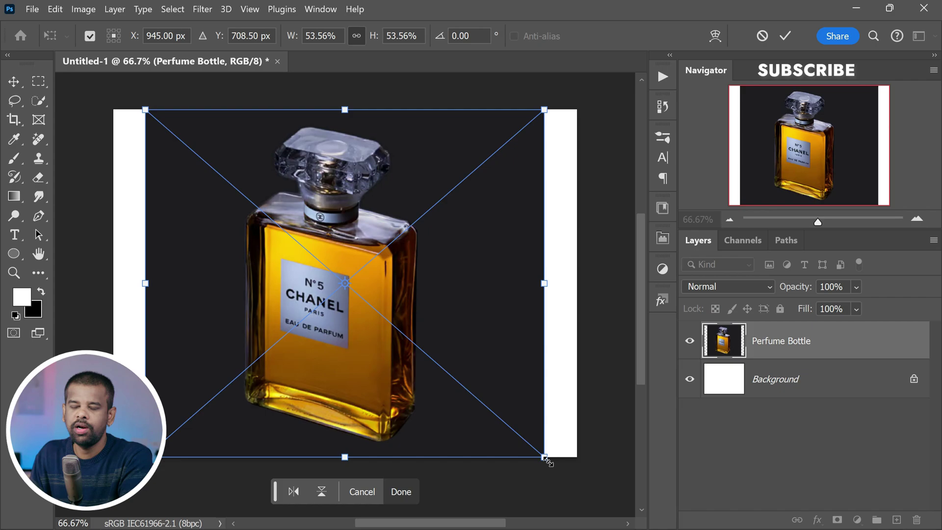
- Scale the bottle to about 33%, centre it on the white canvas and commit
drag(546, 460, 393, 343)
drag(375, 277, 434, 326)
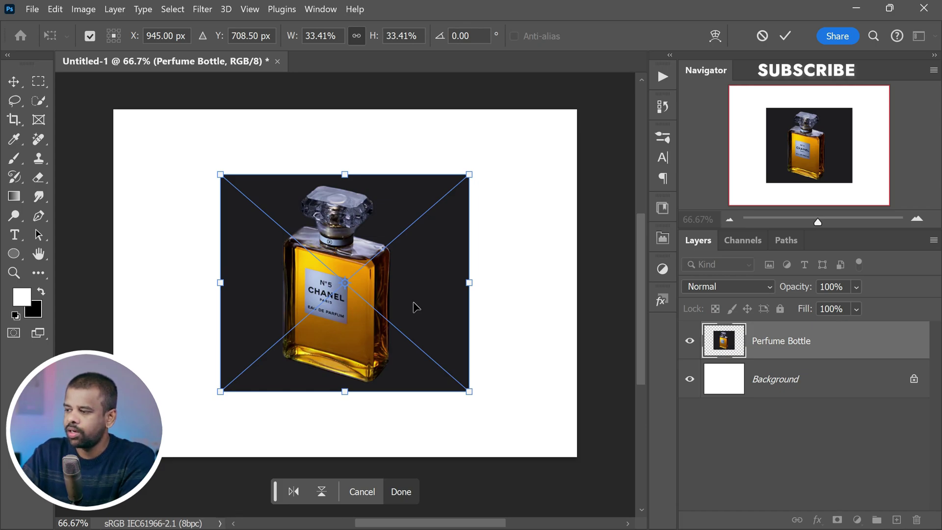
key(Return)
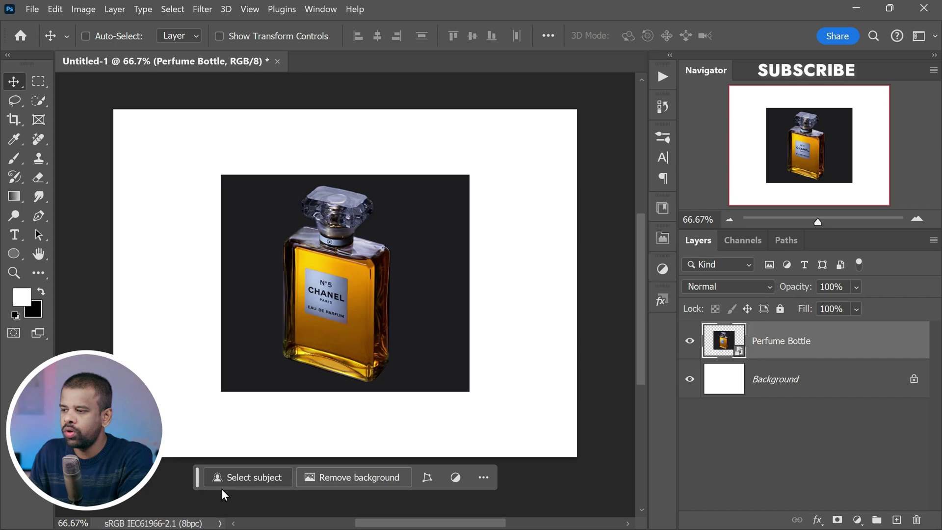
- Move the contextual task bar up onto the canvas just below the bottle
drag(196, 488, 207, 440)
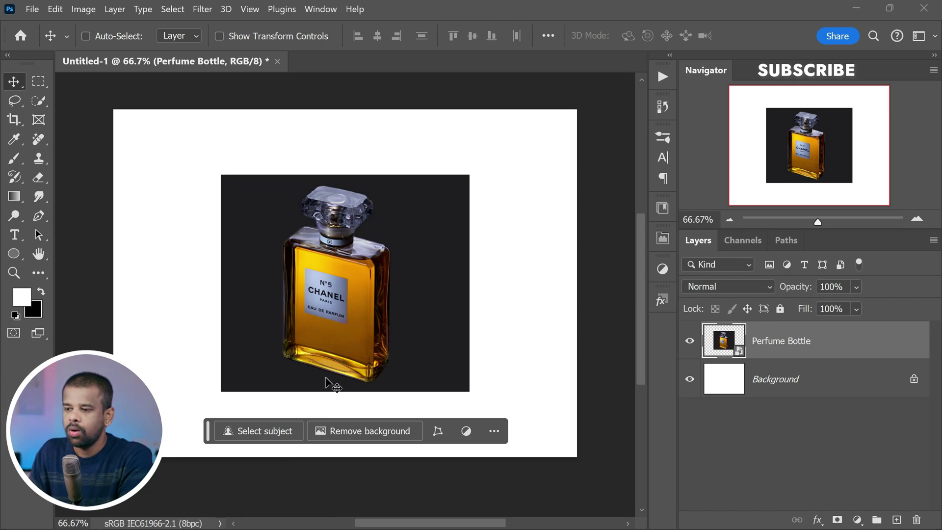
click(329, 9)
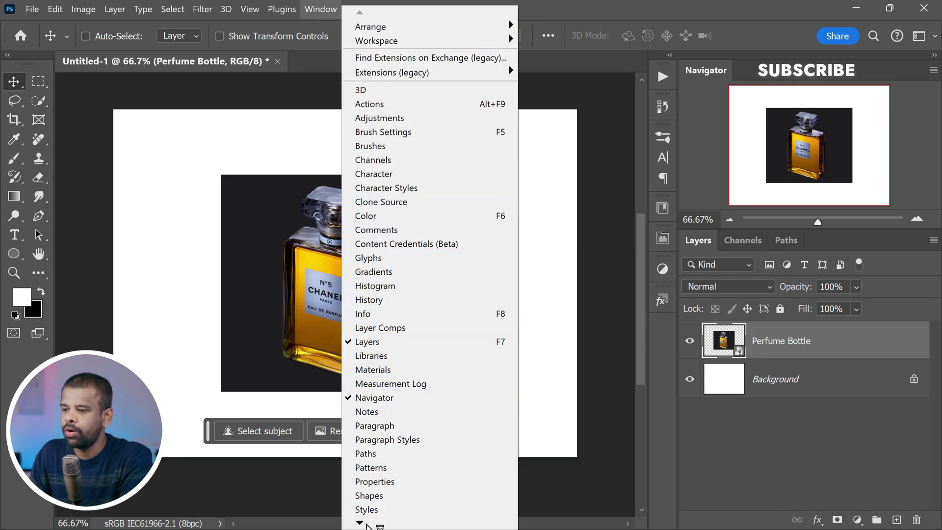
mouse_move(365, 526)
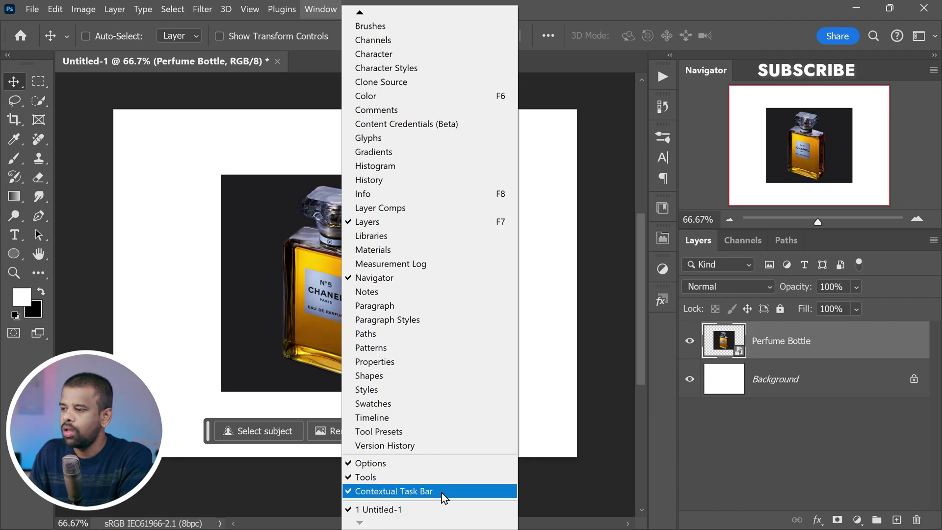
click(379, 492)
click(321, 11)
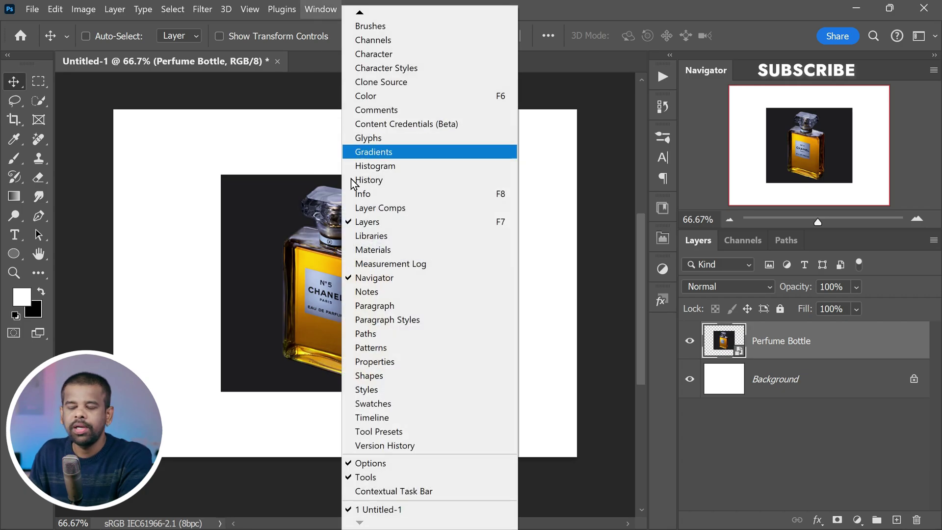
click(447, 492)
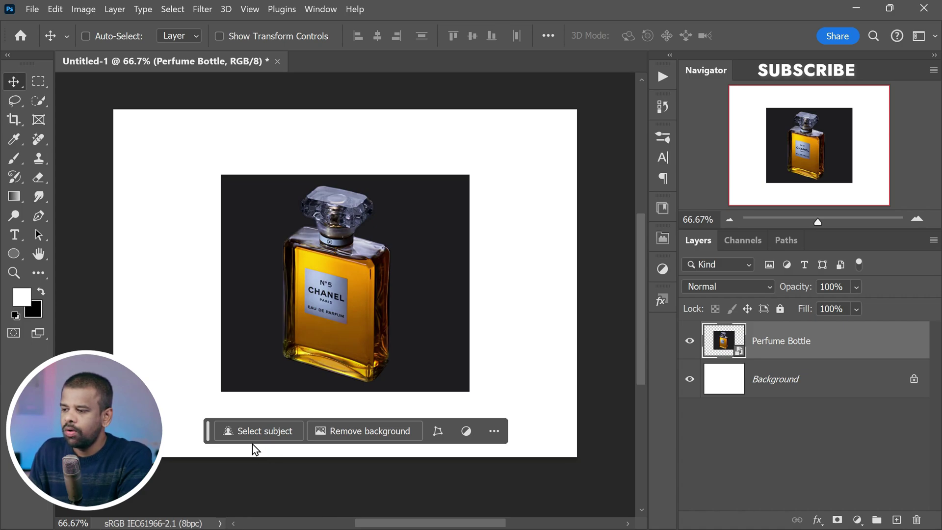
- Use Select subject to outline the bottle, keeping the Perfume Bottle layer active
click(232, 439)
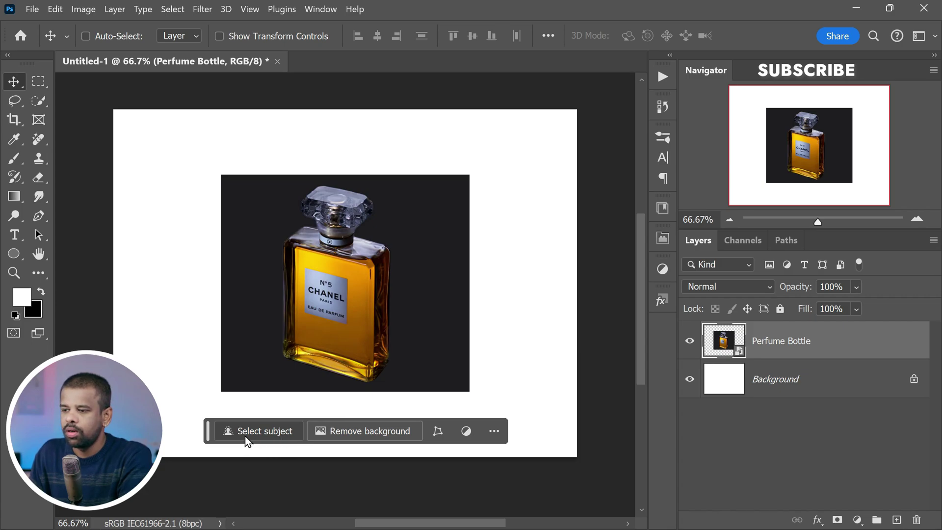
click(799, 380)
click(753, 348)
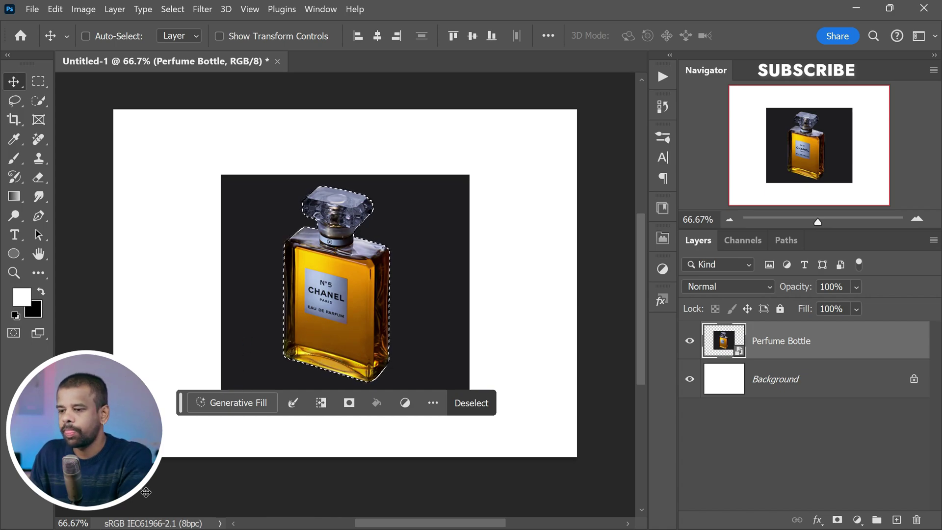
- Lower the task bar slightly and invert the selection to exclude the bottle
drag(181, 408, 186, 442)
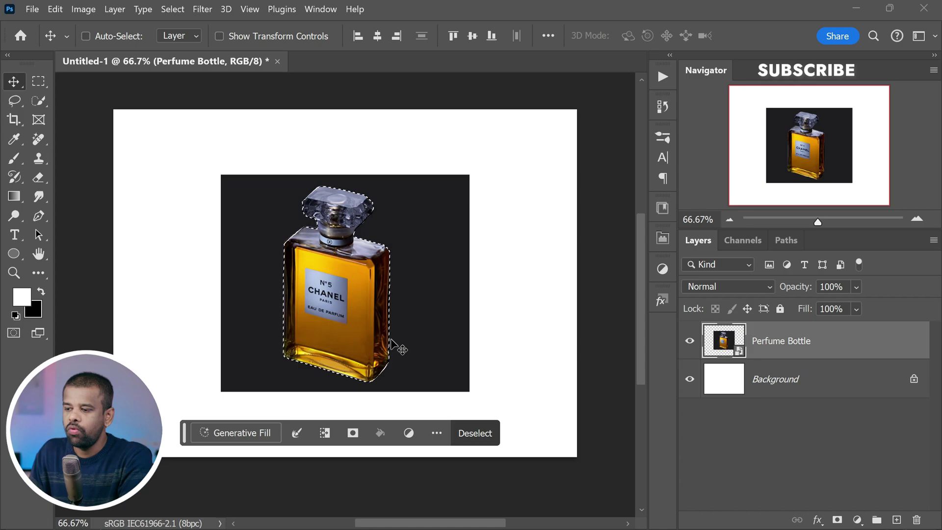
click(319, 440)
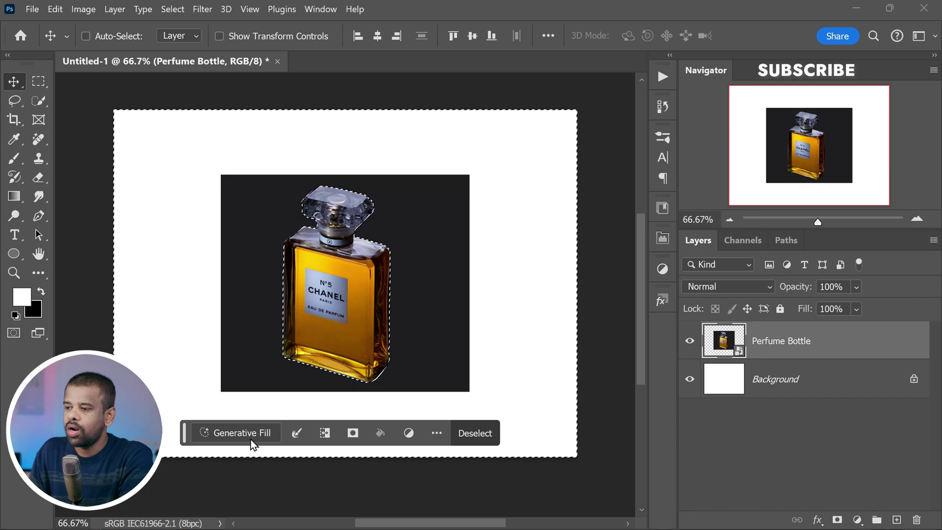
- Enter the Generative Fill prompt 'a wet surface surrounded by rain, in front of spotlight and strong shadows'
click(251, 438)
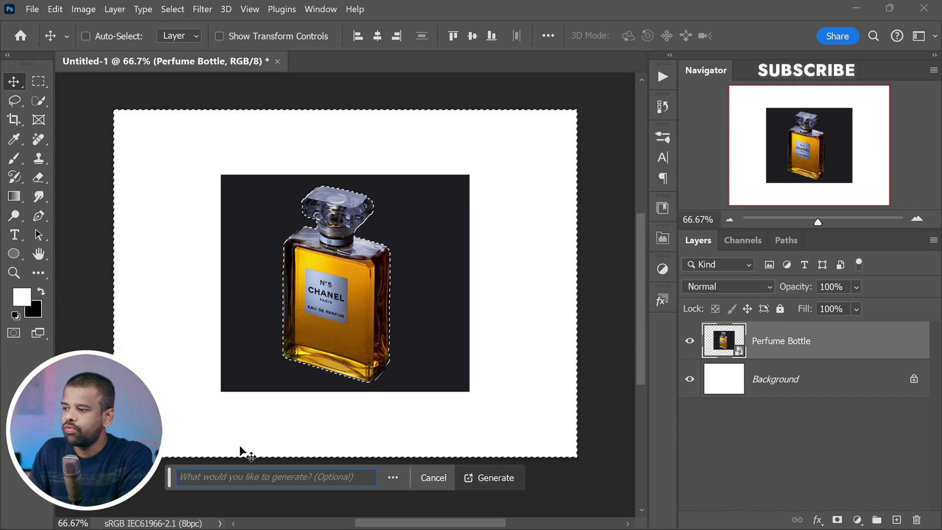
drag(173, 487, 191, 429)
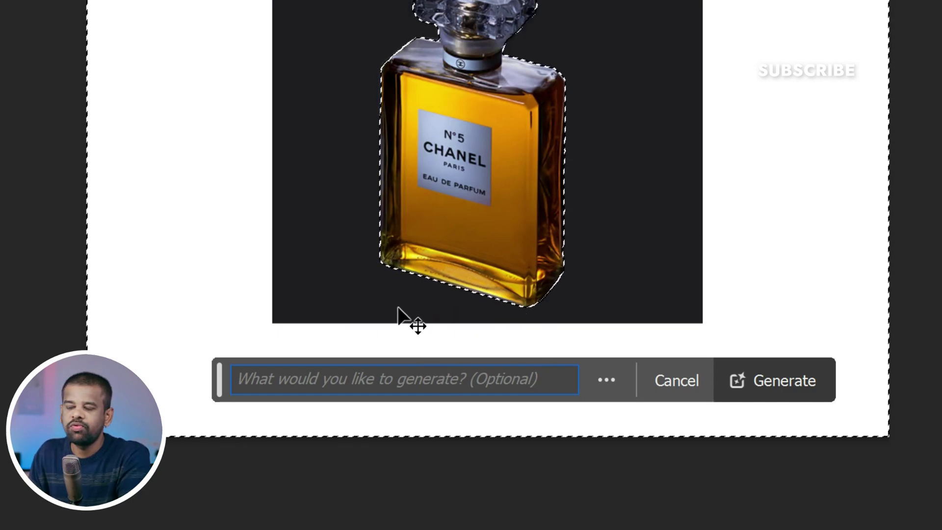
mouse_move(485, 379)
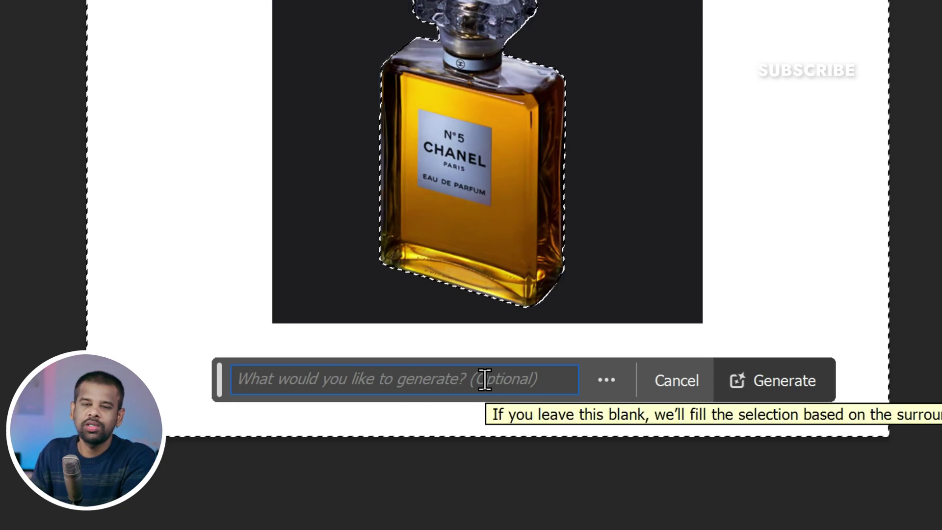
text(a)
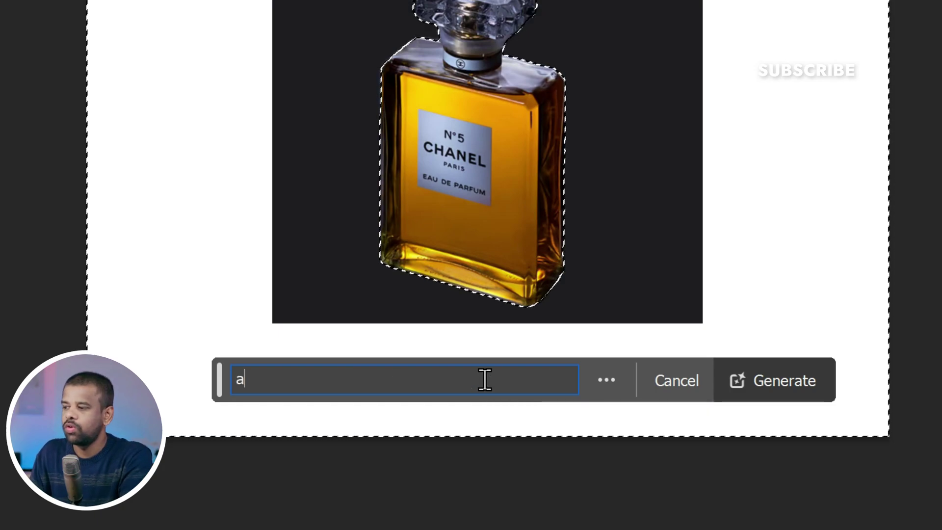
text( we)
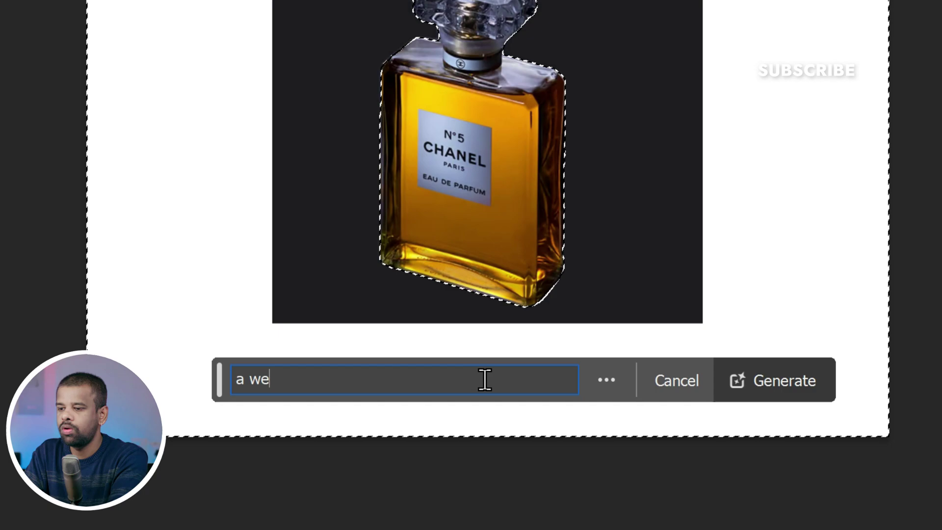
text(t surface)
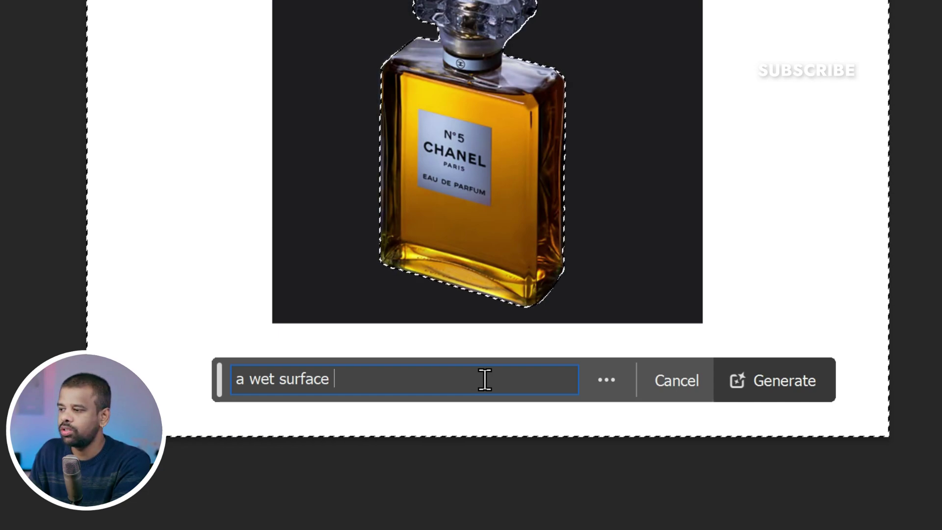
text(surrounded)
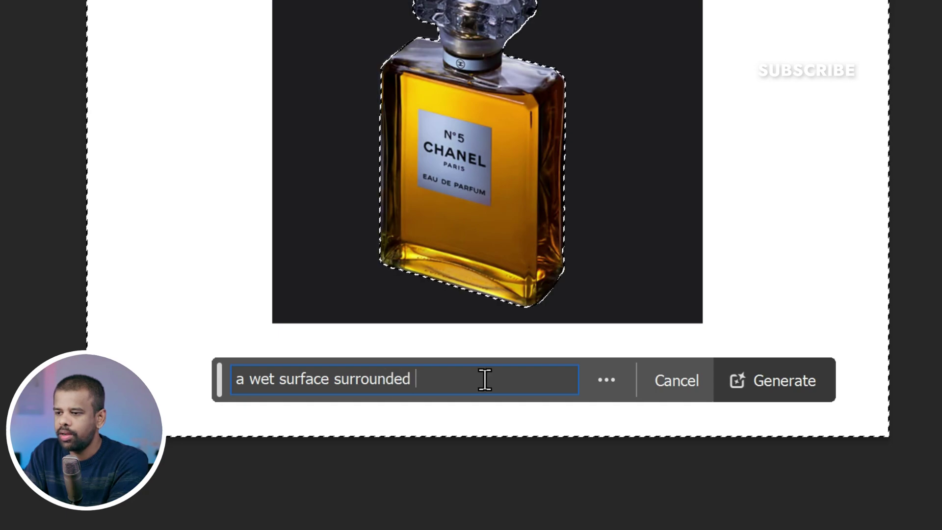
text( by rain,)
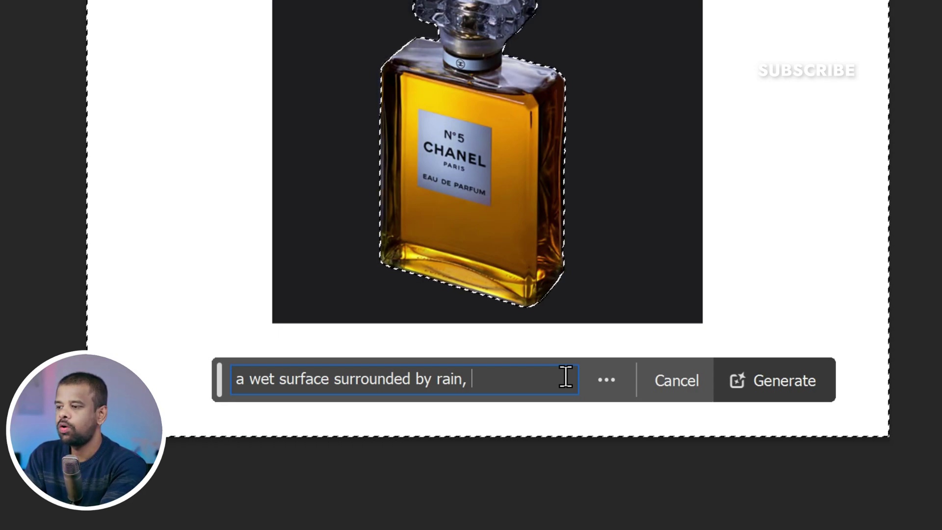
text(infr)
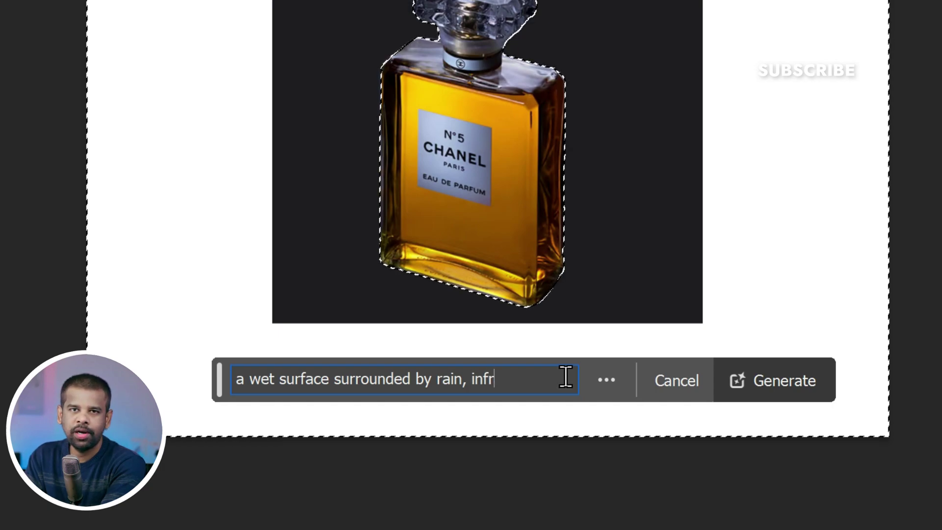
text(ont of)
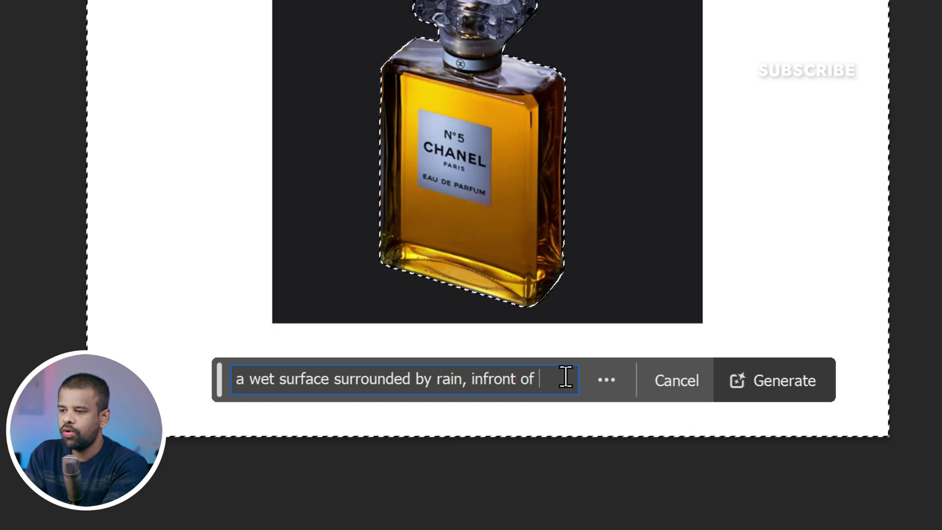
click(481, 378)
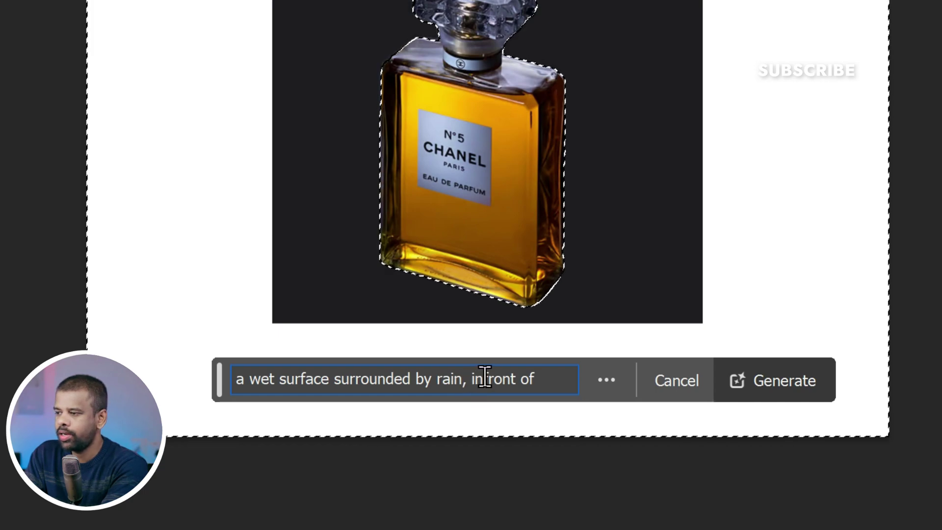
click(564, 379)
text(spotl)
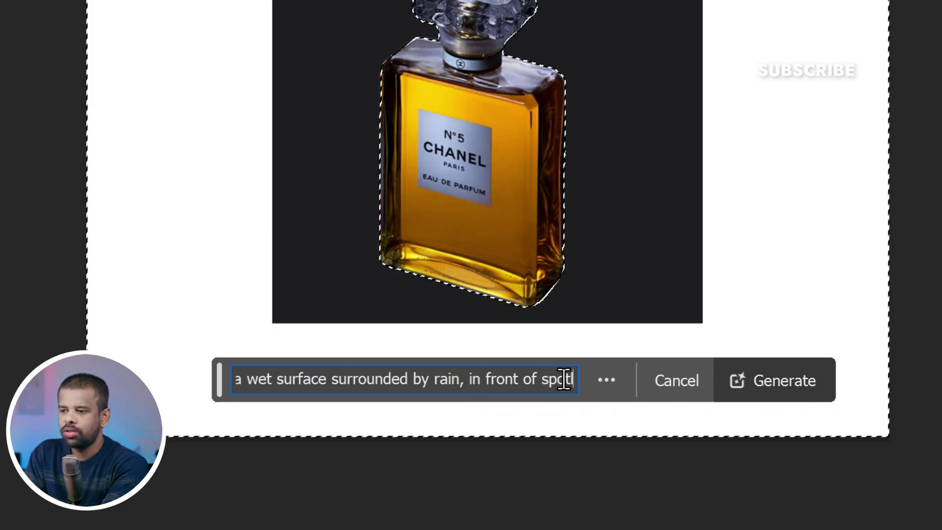
text(ight and s)
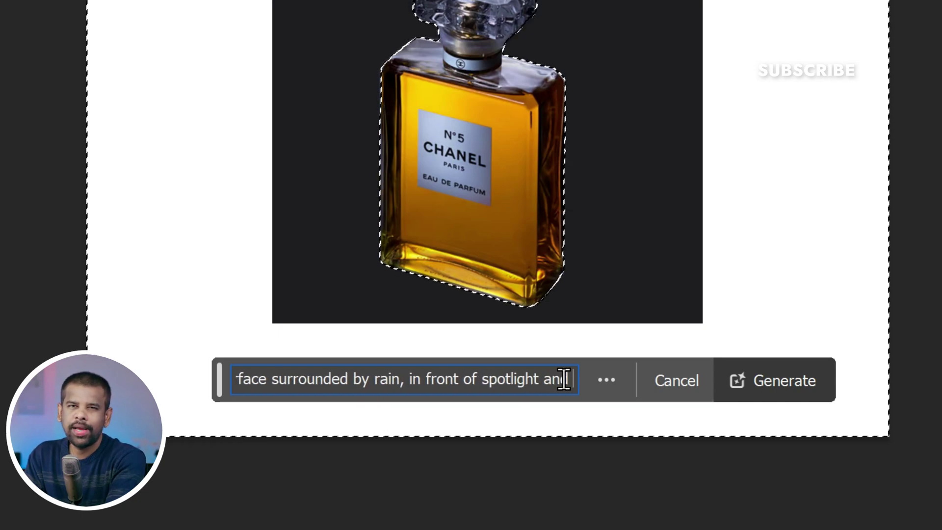
text(trong)
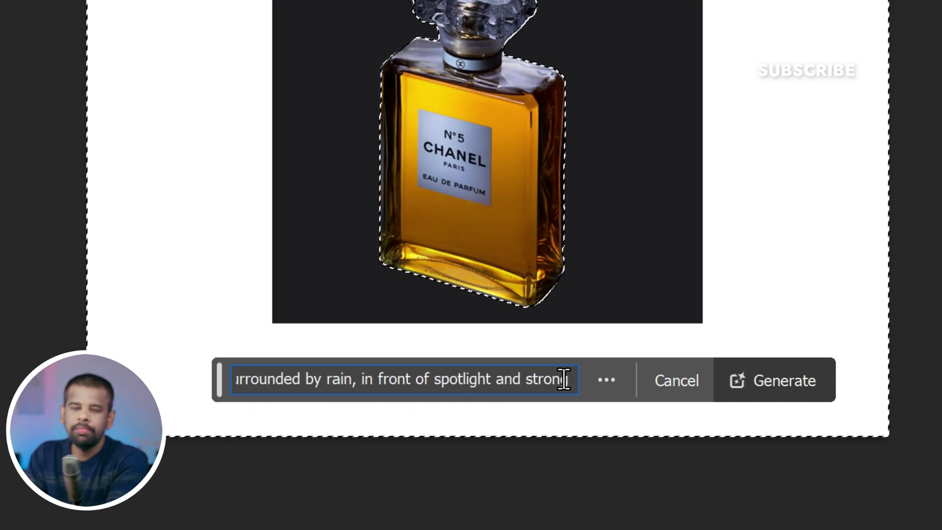
text( shadows)
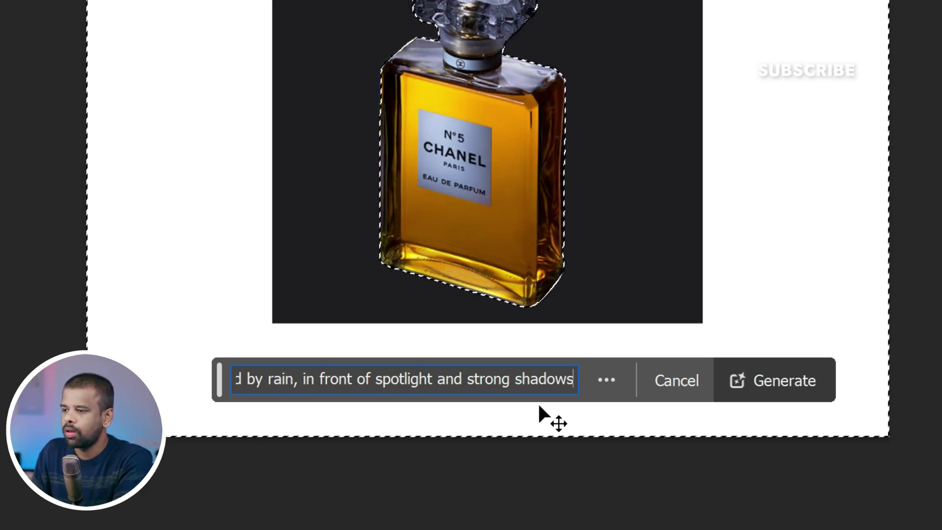
- Generate the rainy wet-surface background from the prompt
click(800, 383)
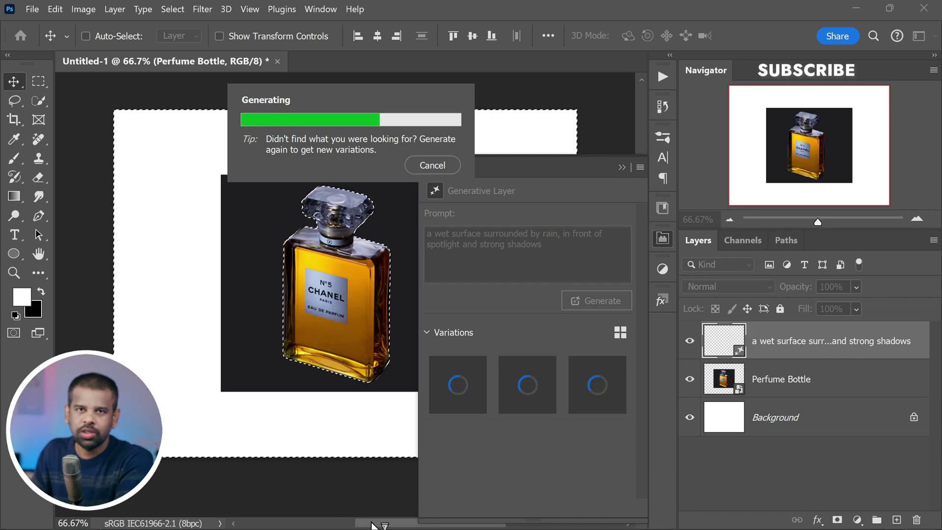
drag(373, 525, 388, 525)
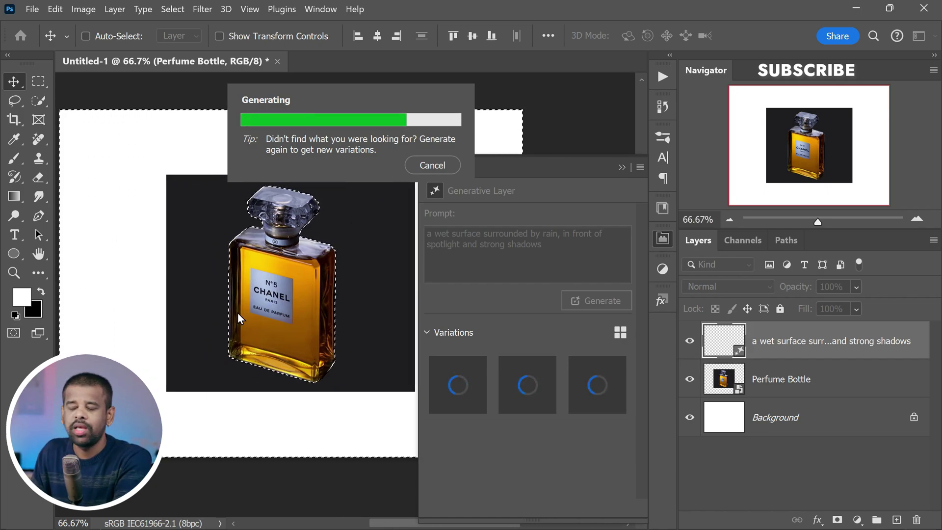
scroll(237, 313, down, 2)
scroll(246, 313, up, 1)
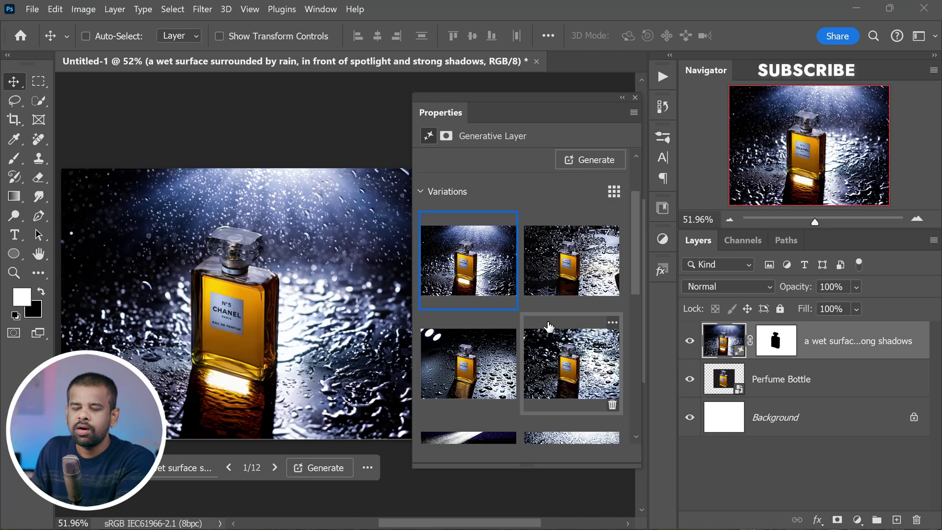
scroll(548, 327, down, 5)
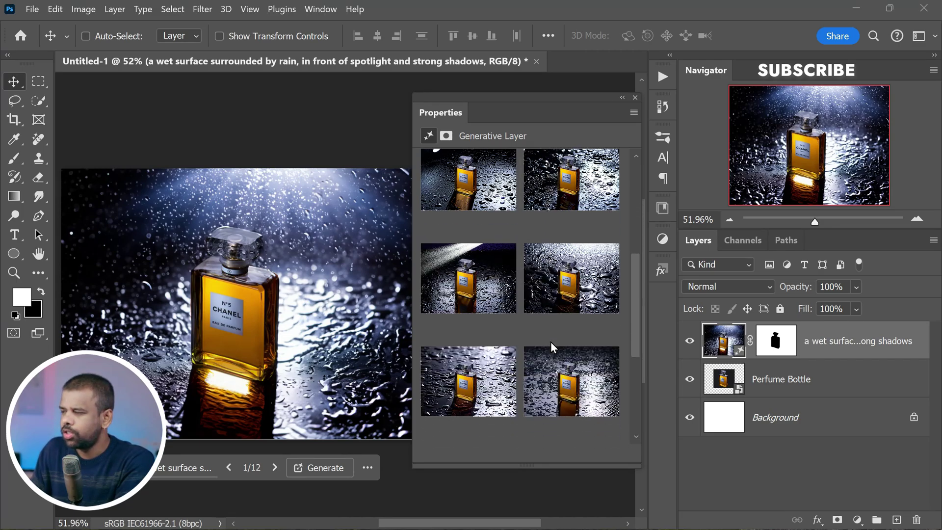
scroll(552, 347, down, 5)
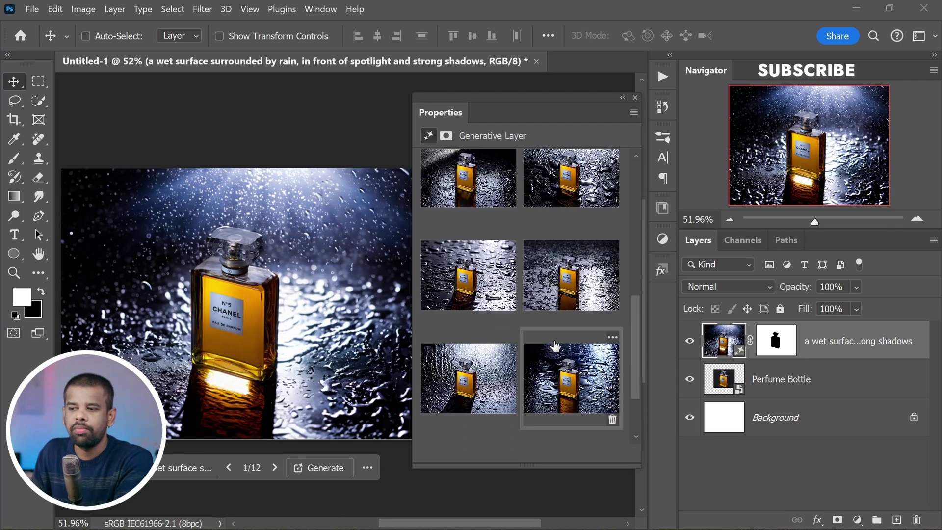
- Preview variations 7 and 3, settling on variation 2 of 12
click(468, 274)
scroll(571, 299, up, 2)
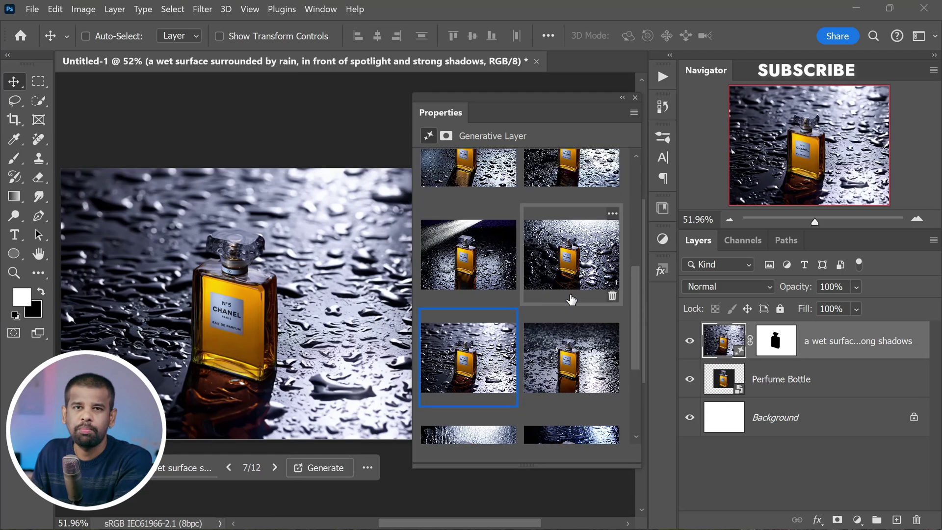
scroll(571, 299, up, 2)
click(485, 237)
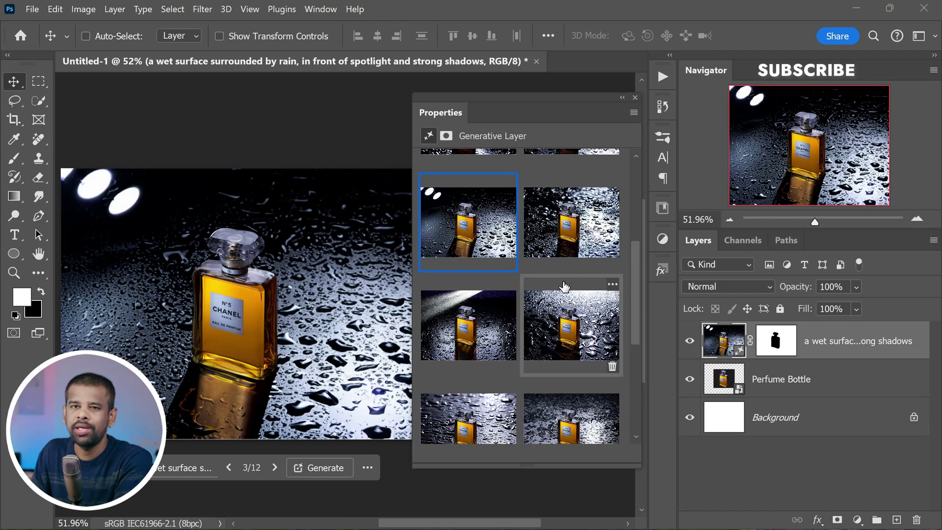
scroll(566, 294, up, 3)
click(569, 196)
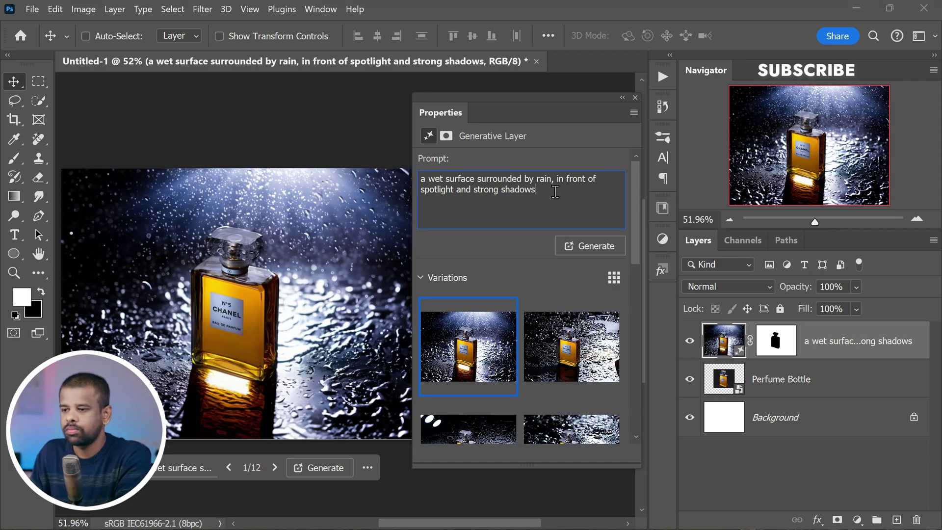
drag(420, 178, 554, 194)
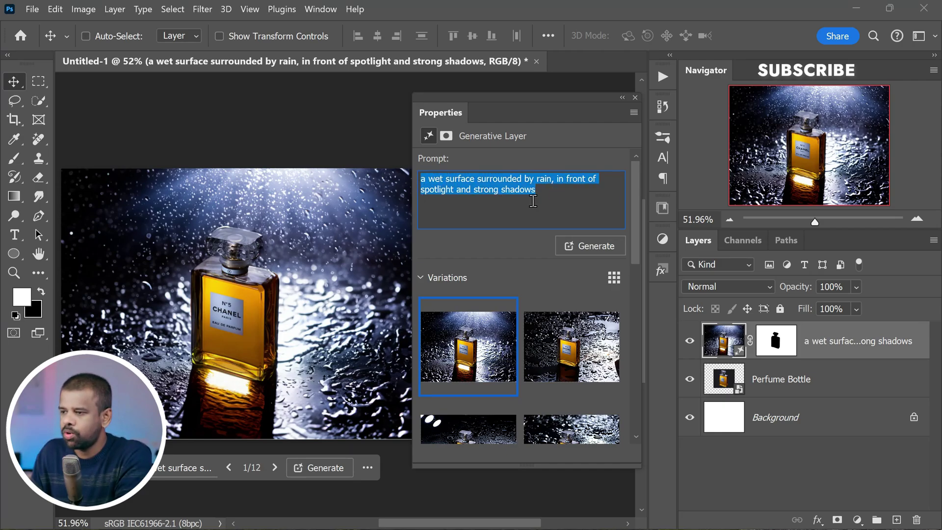
click(543, 195)
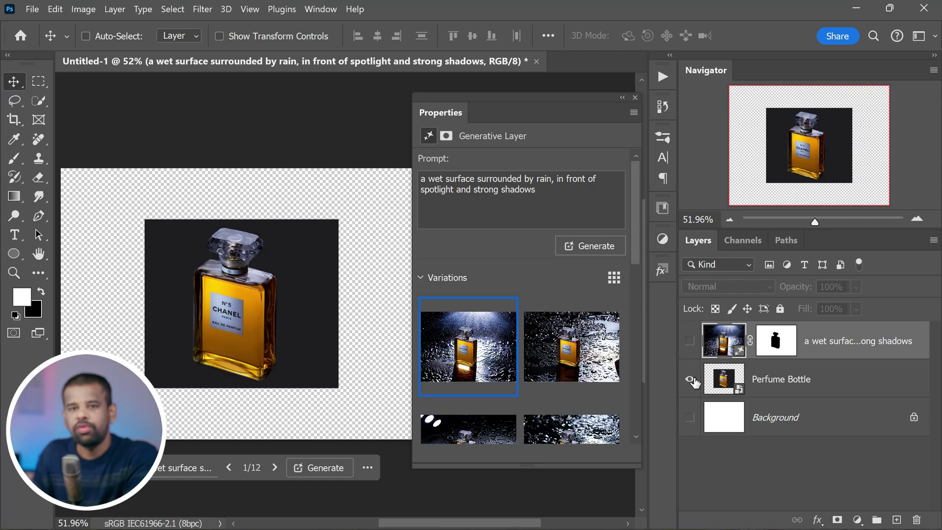
- Toggle soloing the Perfume Bottle layer to compare, ending with all layers visible
alt+click(690, 379)
alt+click(689, 379)
alt+click(691, 381)
alt+click(691, 380)
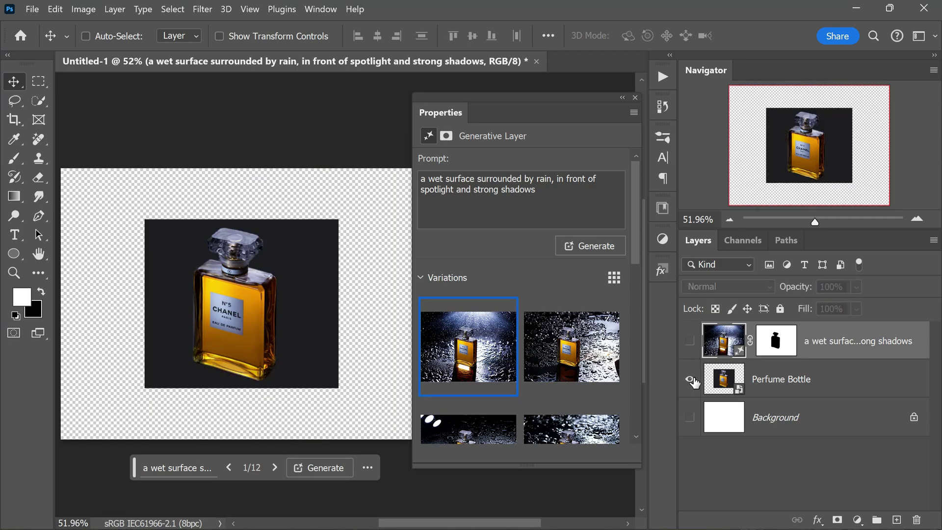
alt+click(692, 381)
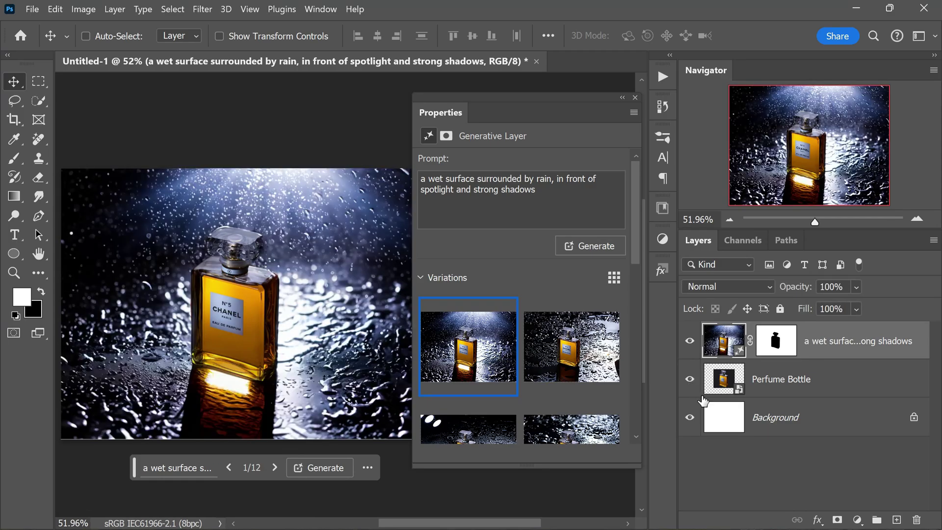